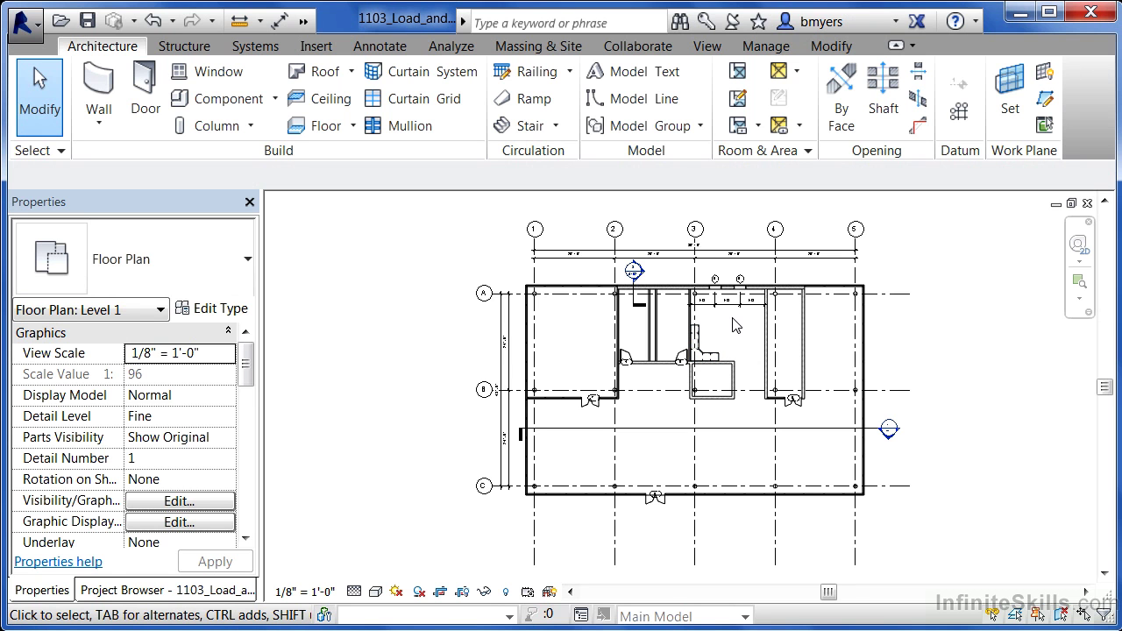
From the Component tool, open Load Family and browse to Plumbing > Architectural > Fixtures > Sinks
scroll(732, 320, up, 2)
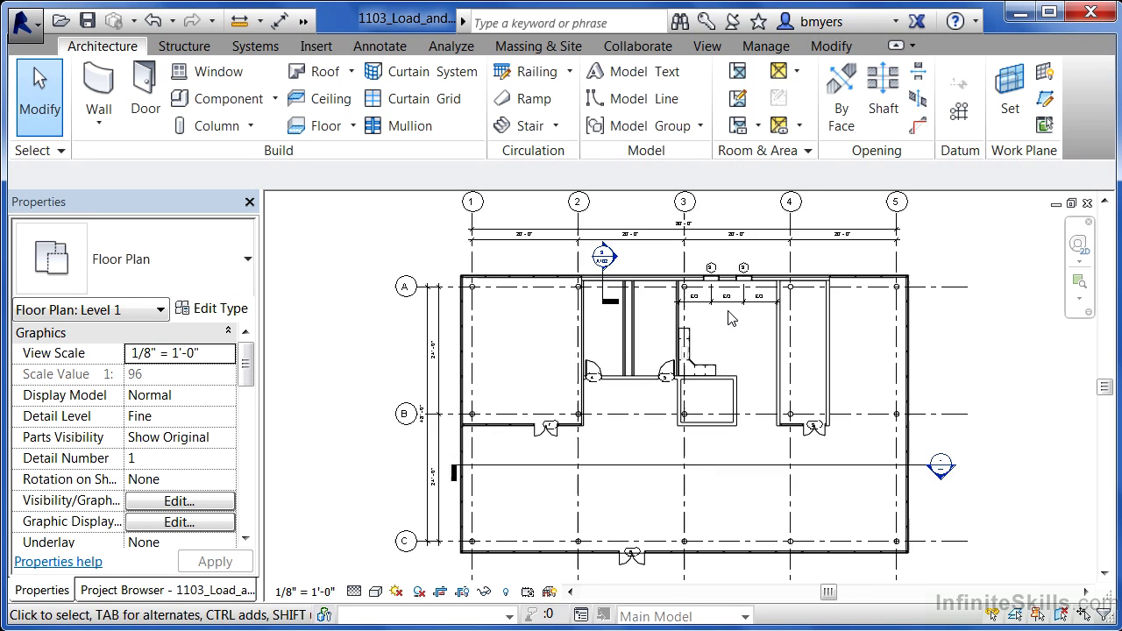
scroll(735, 267, up, 4)
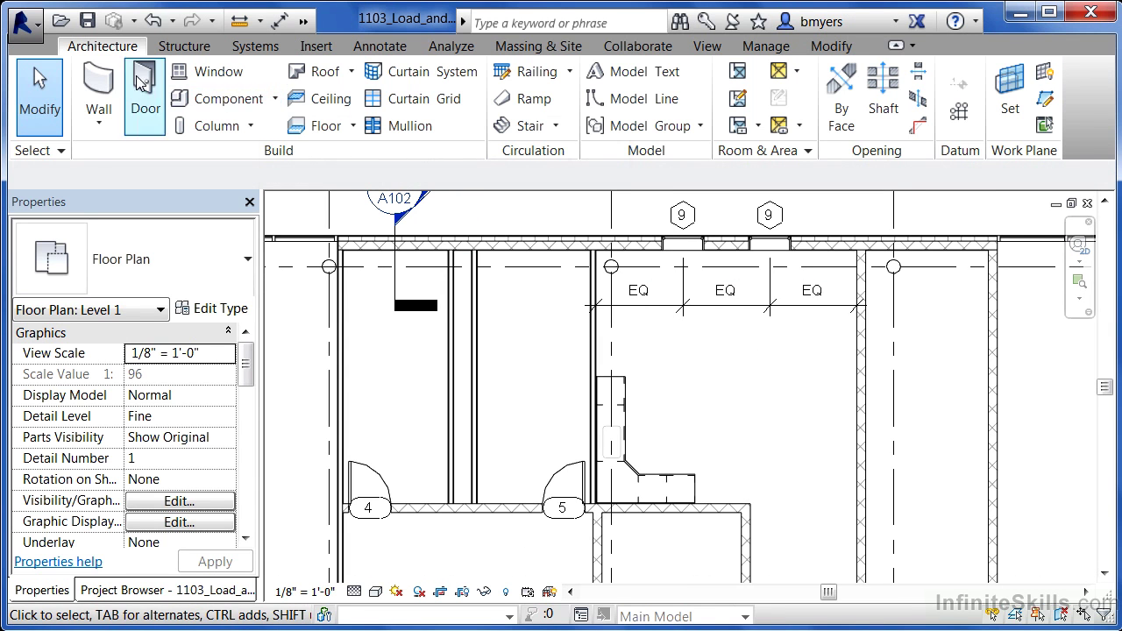
click(229, 99)
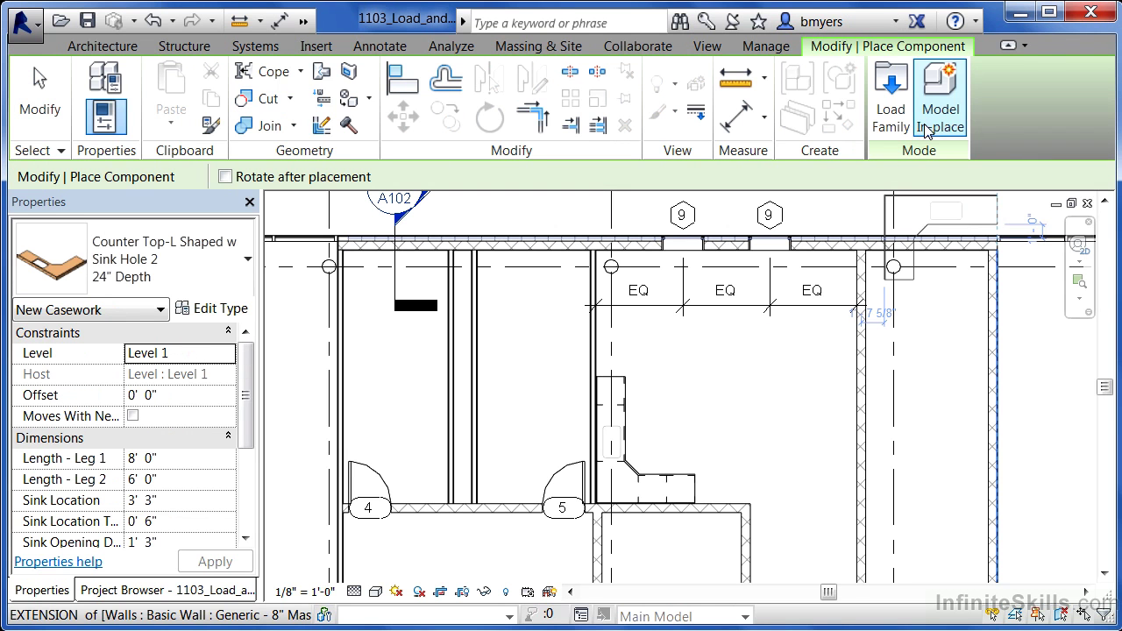
click(890, 101)
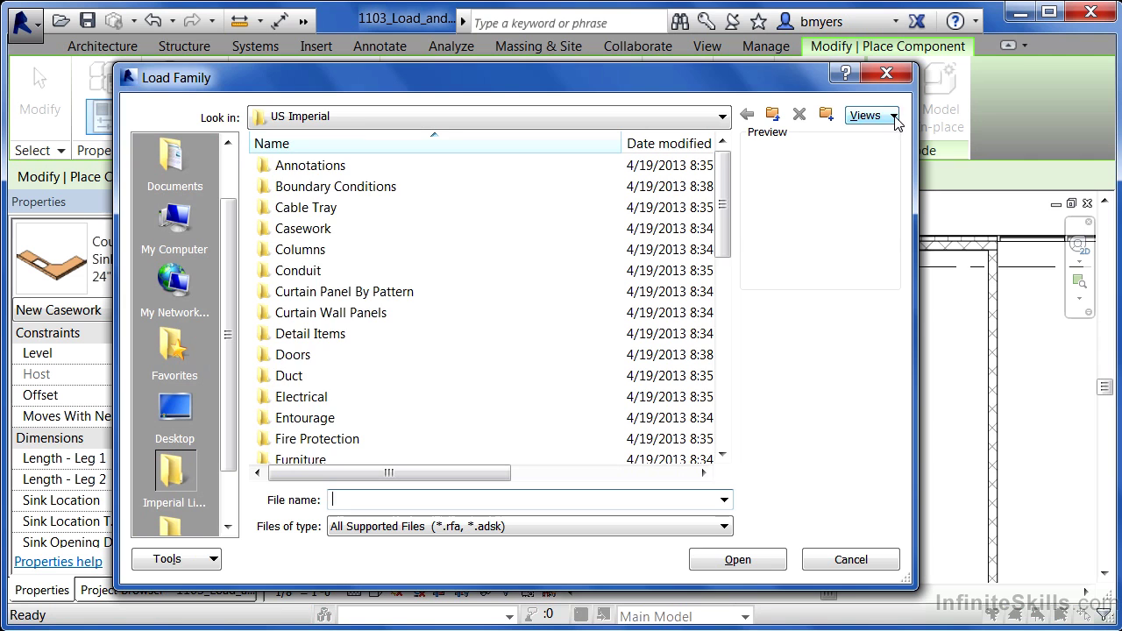
drag(721, 191, 721, 307)
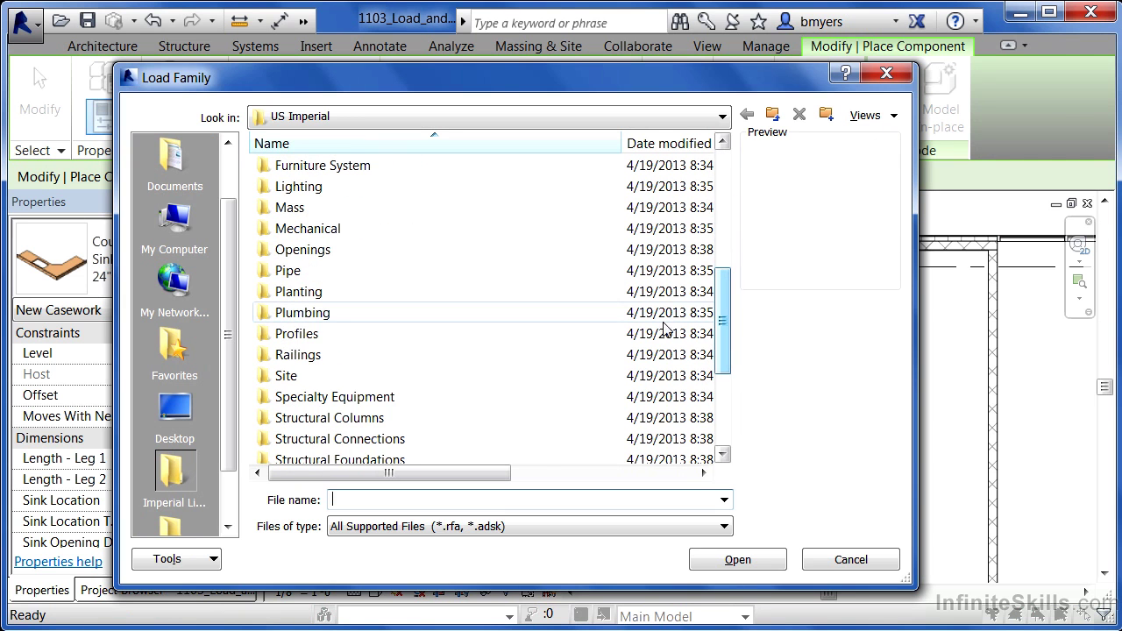
double_click(311, 321)
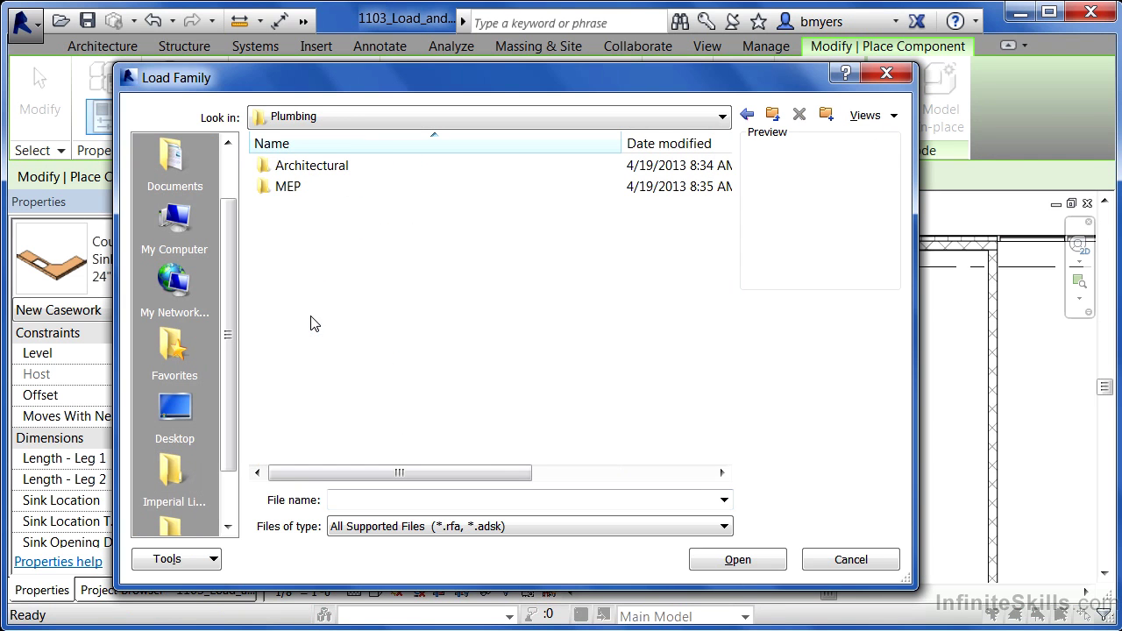
double_click(318, 169)
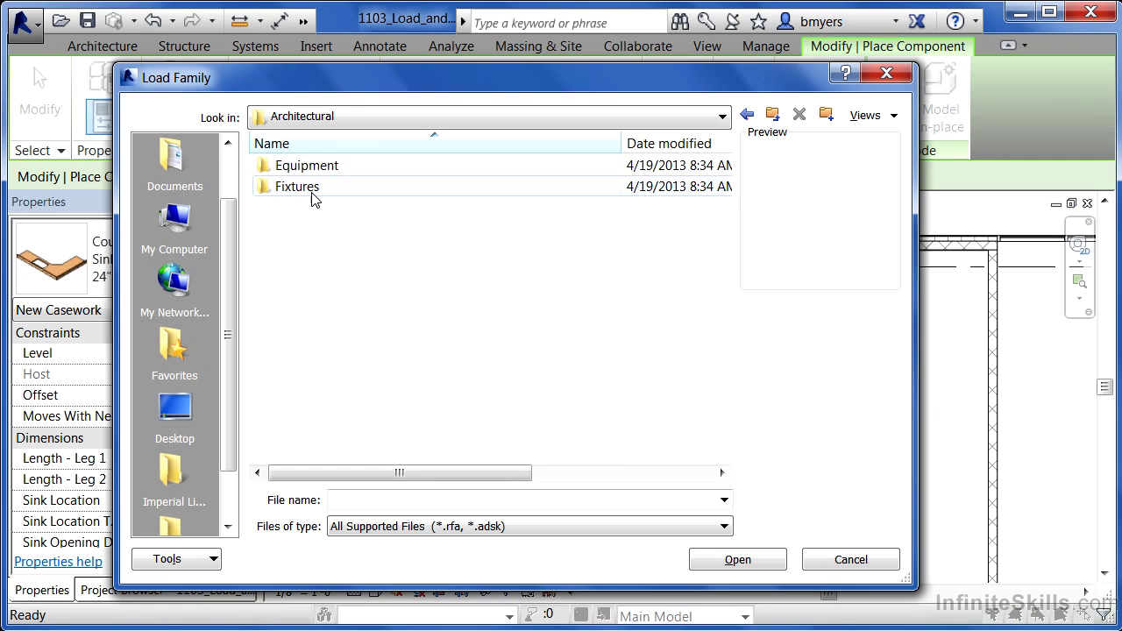
double_click(297, 187)
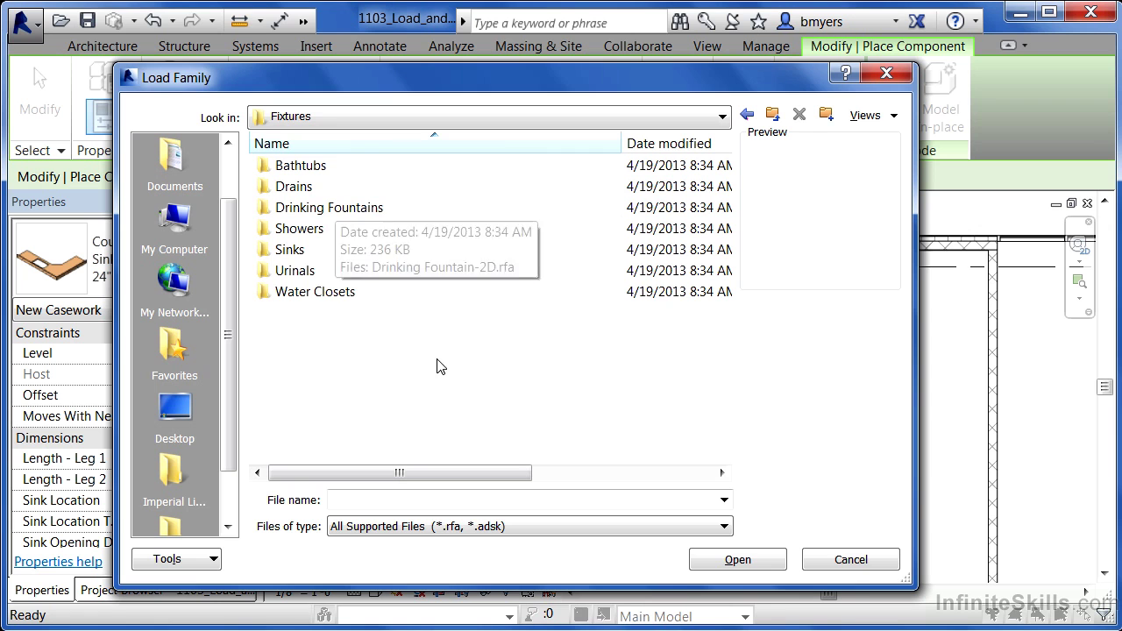
double_click(292, 252)
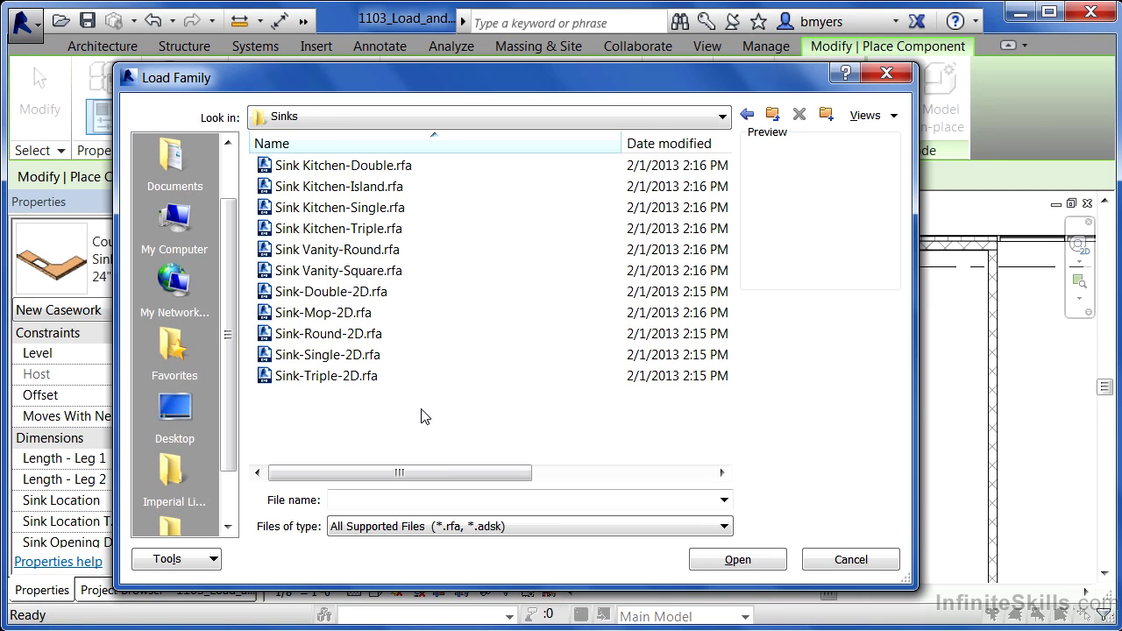
Select Sink-Single-2D.rfa and Sink Kitchen-Double.rfa together and load both families
click(386, 173)
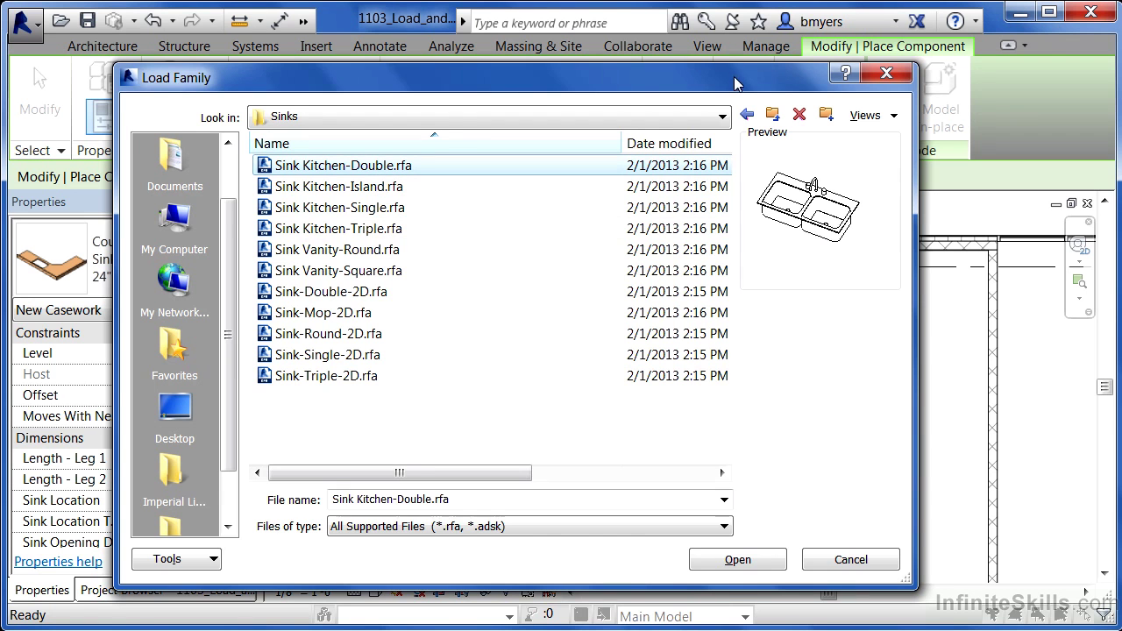
drag(738, 79, 748, 560)
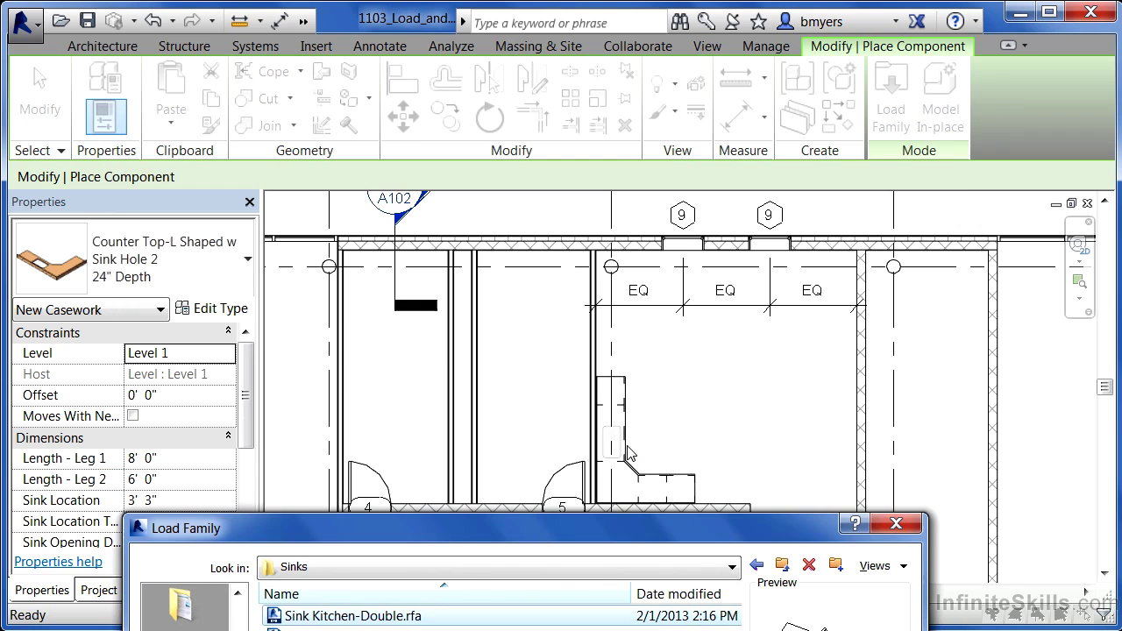
drag(575, 527, 564, 74)
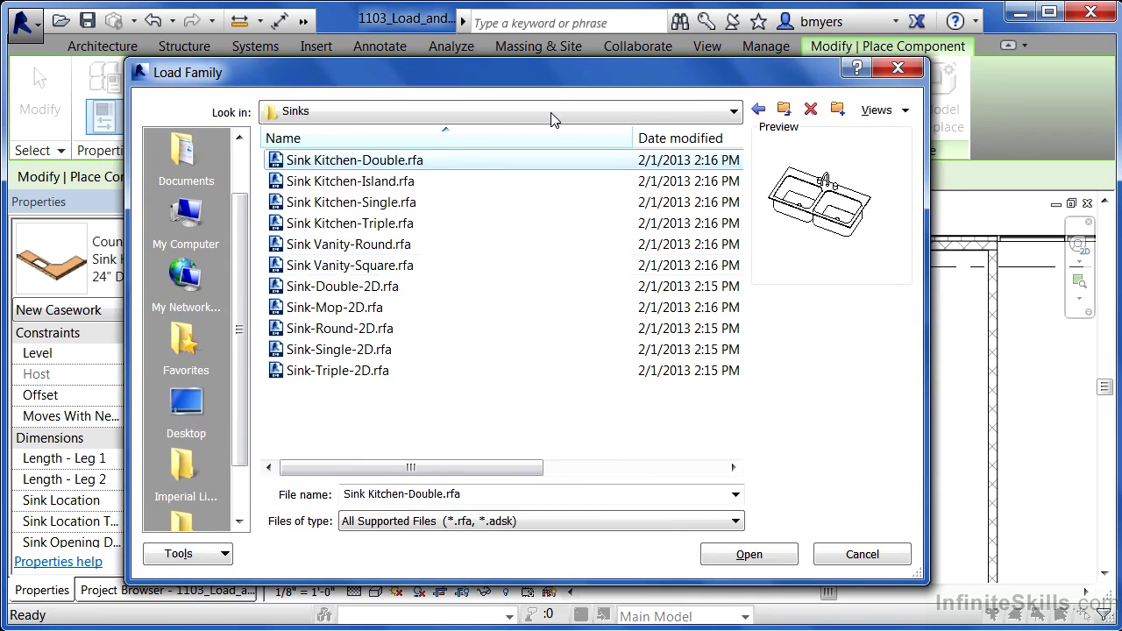
click(338, 351)
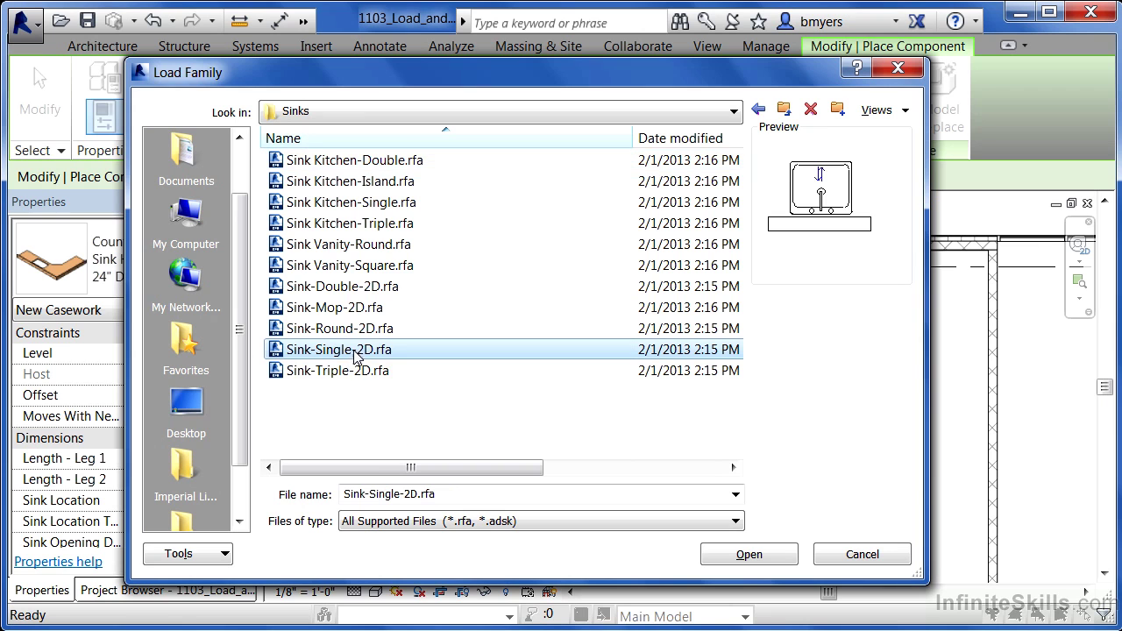
ctrl+click(394, 167)
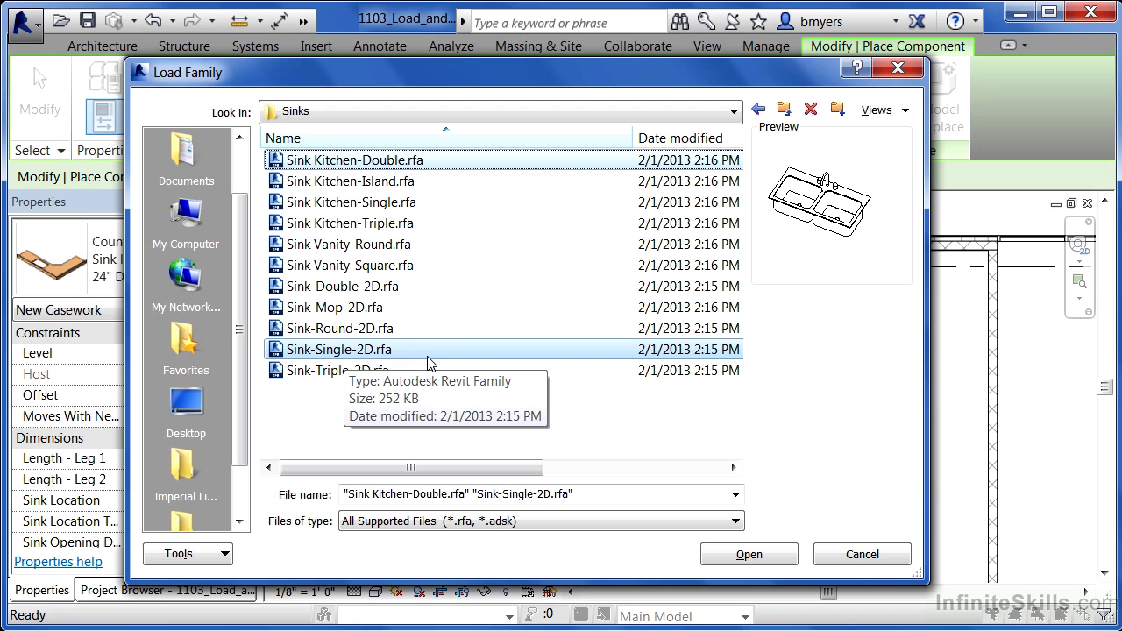
click(749, 555)
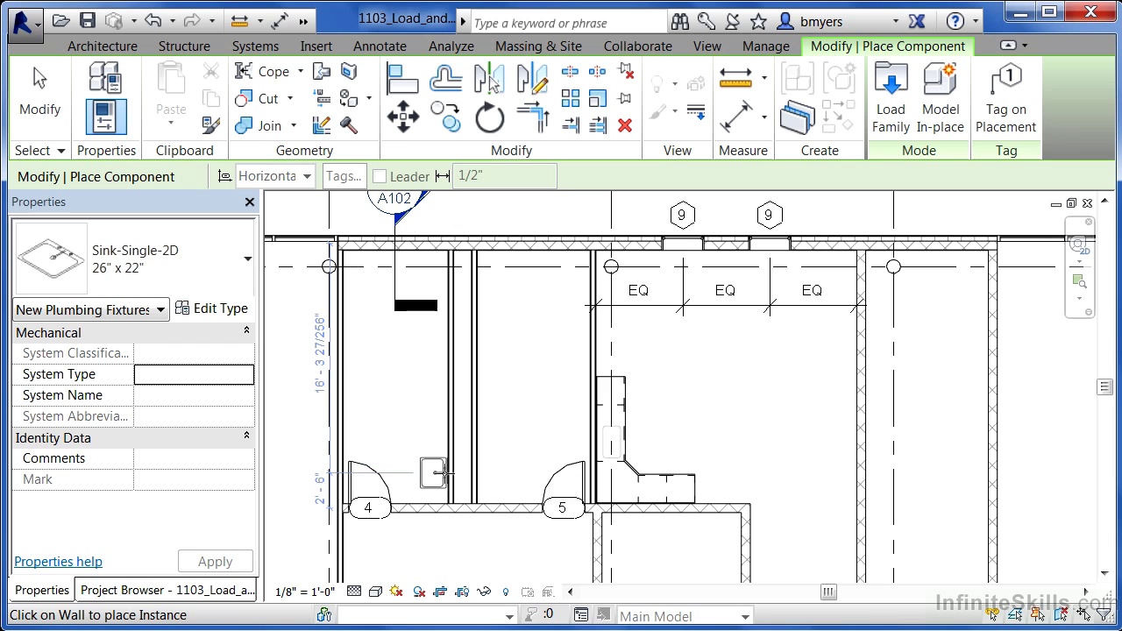
Place four Sink-Single-2D sinks on the restroom partition, two per face, then exit the tool
scroll(443, 465, up, 2)
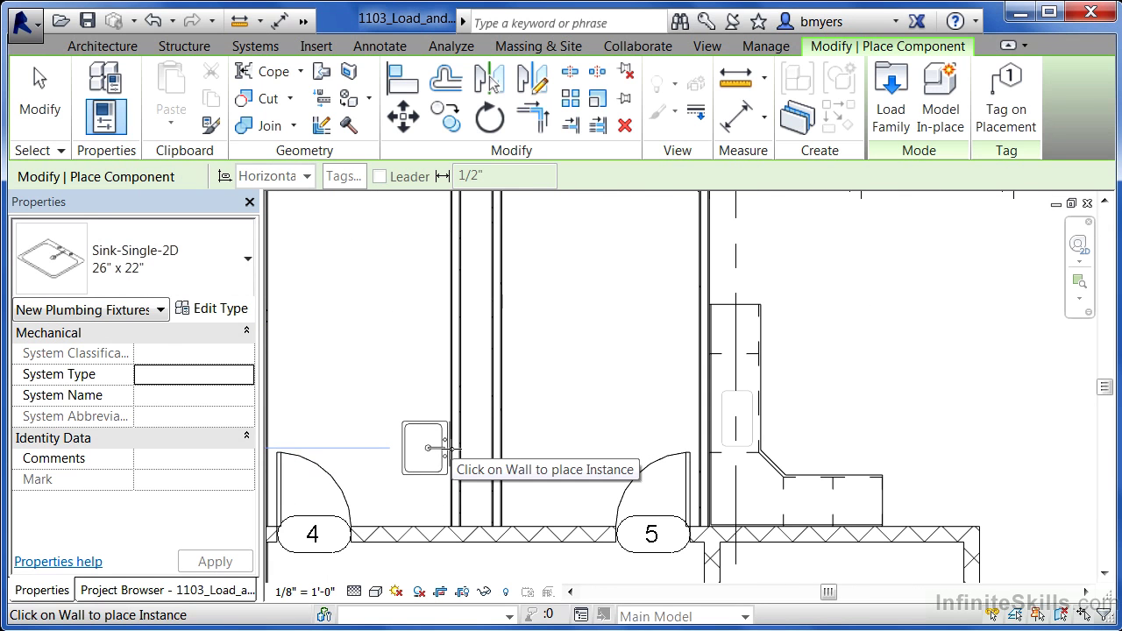
click(447, 448)
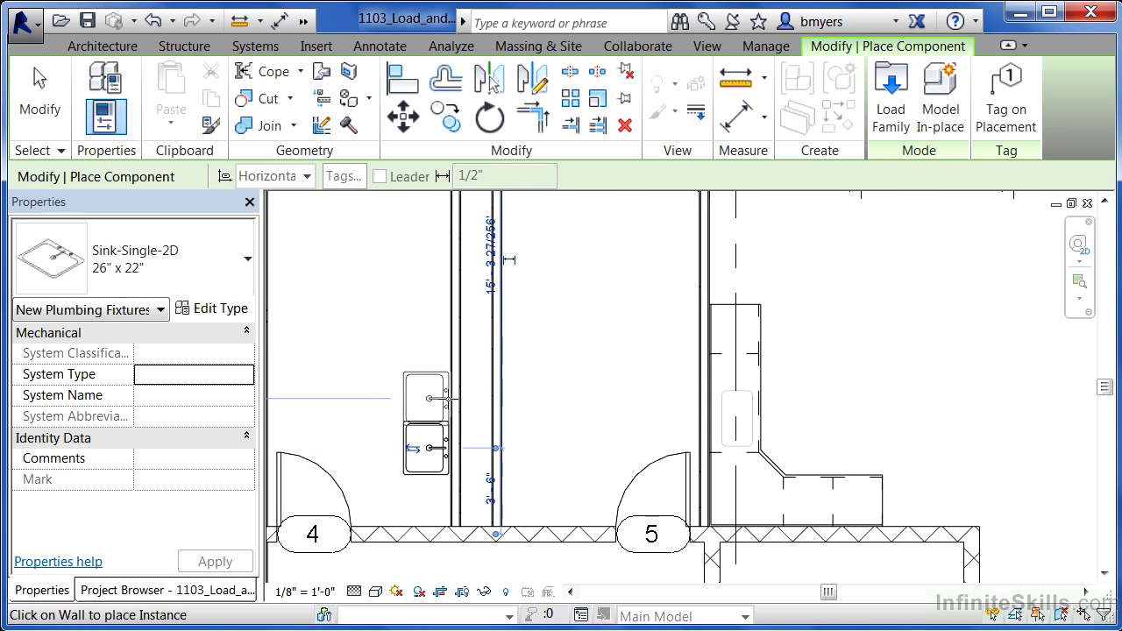
click(447, 369)
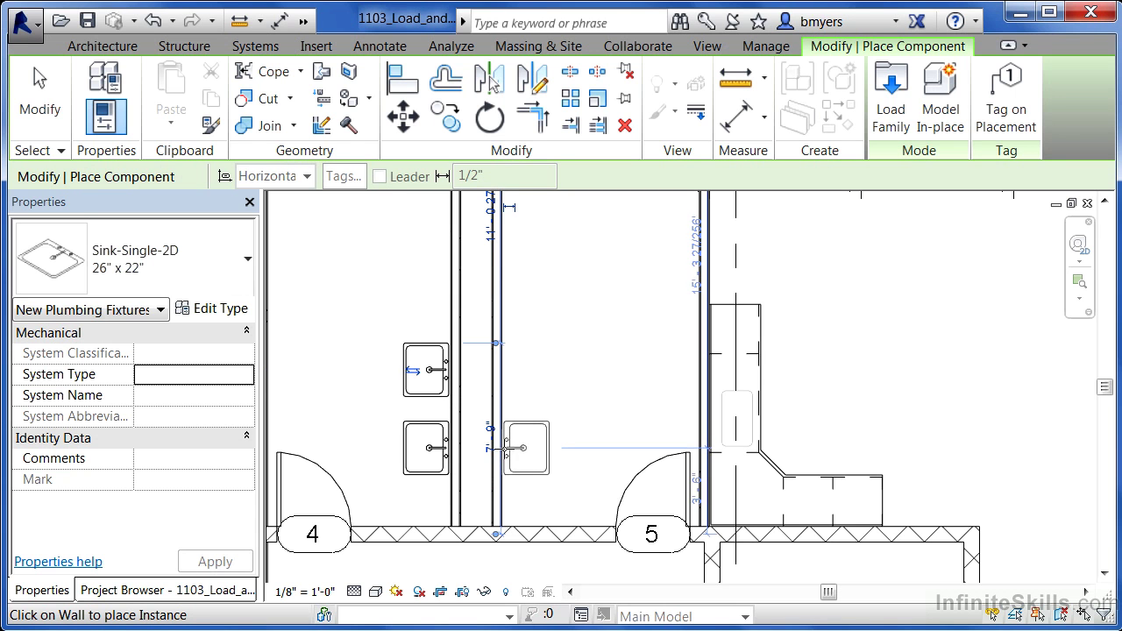
click(500, 448)
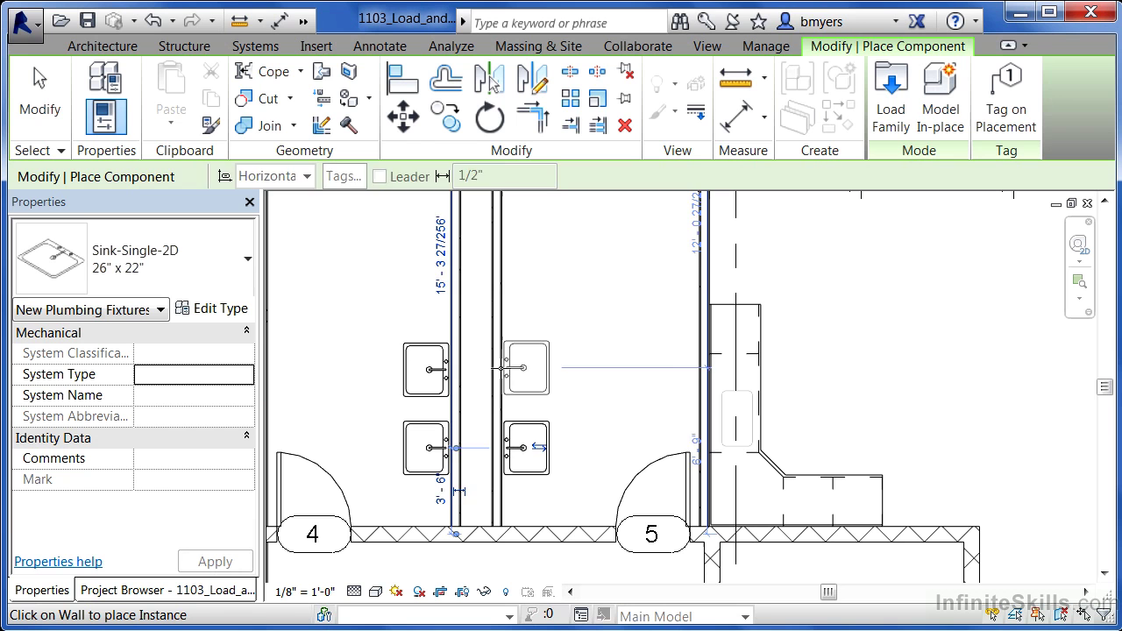
click(506, 369)
key(Escape)
key(Escape)
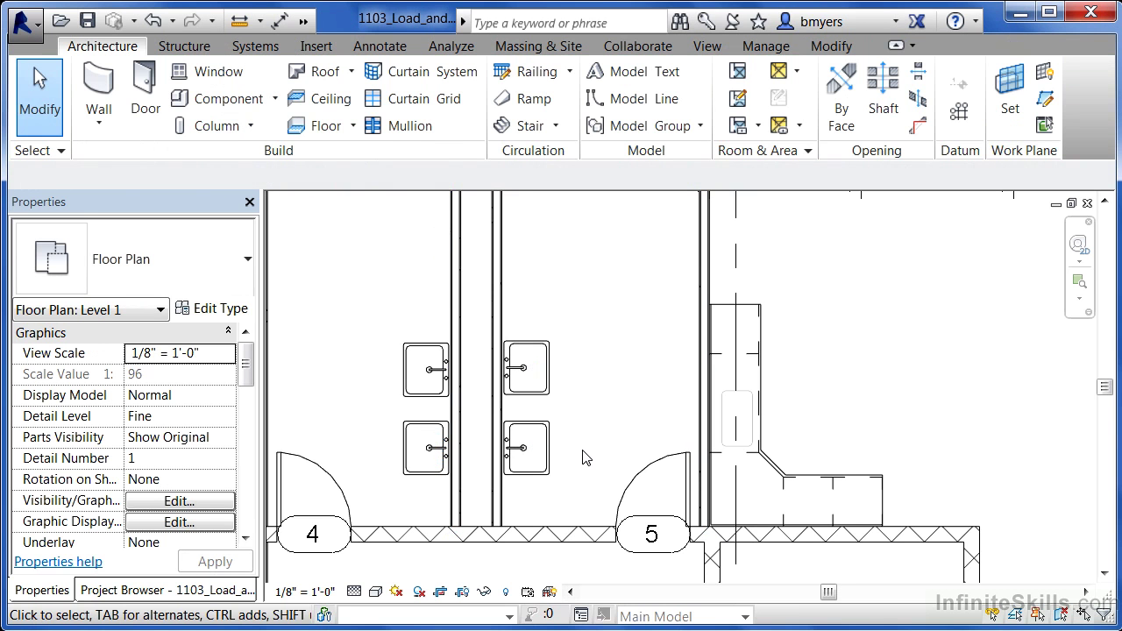
scroll(587, 451, down, 1)
scroll(403, 581, down, 2)
scroll(691, 508, up, 2)
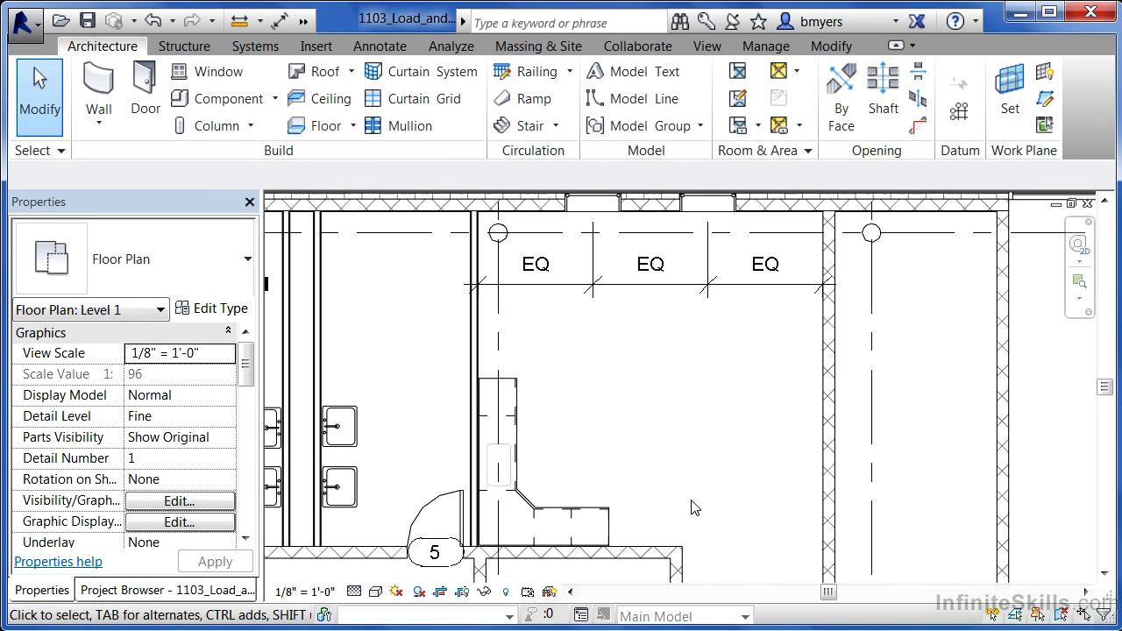
Pan to the kitchen and select the L-shaped Counter Top with Sink Hole 2
middle_drag(692, 508, 650, 435)
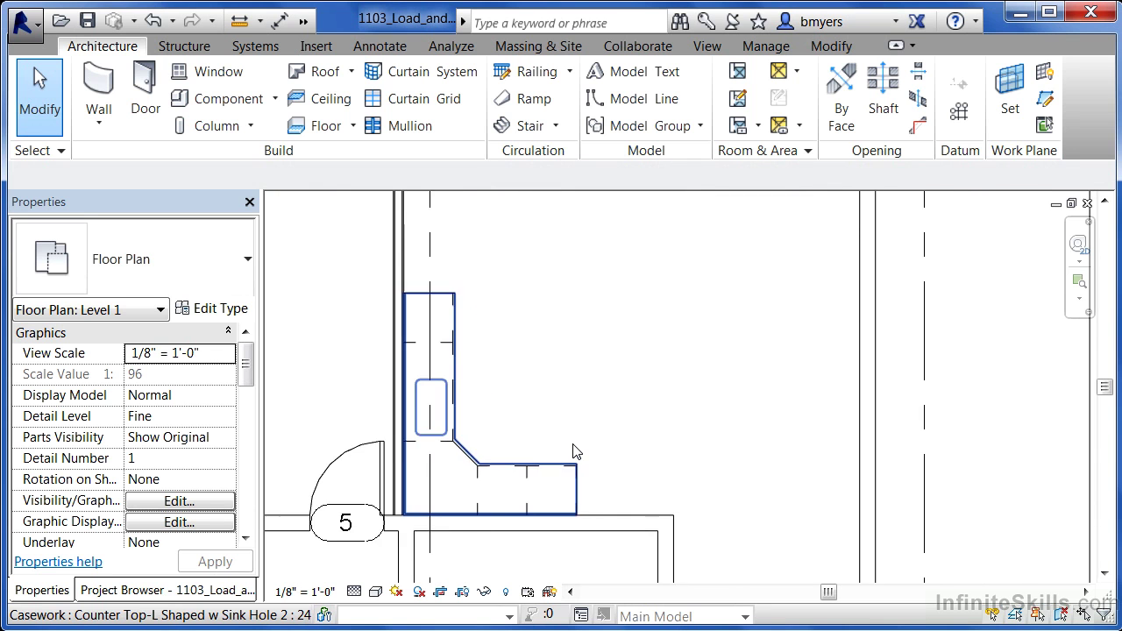
scroll(574, 452, up, 2)
key(Escape)
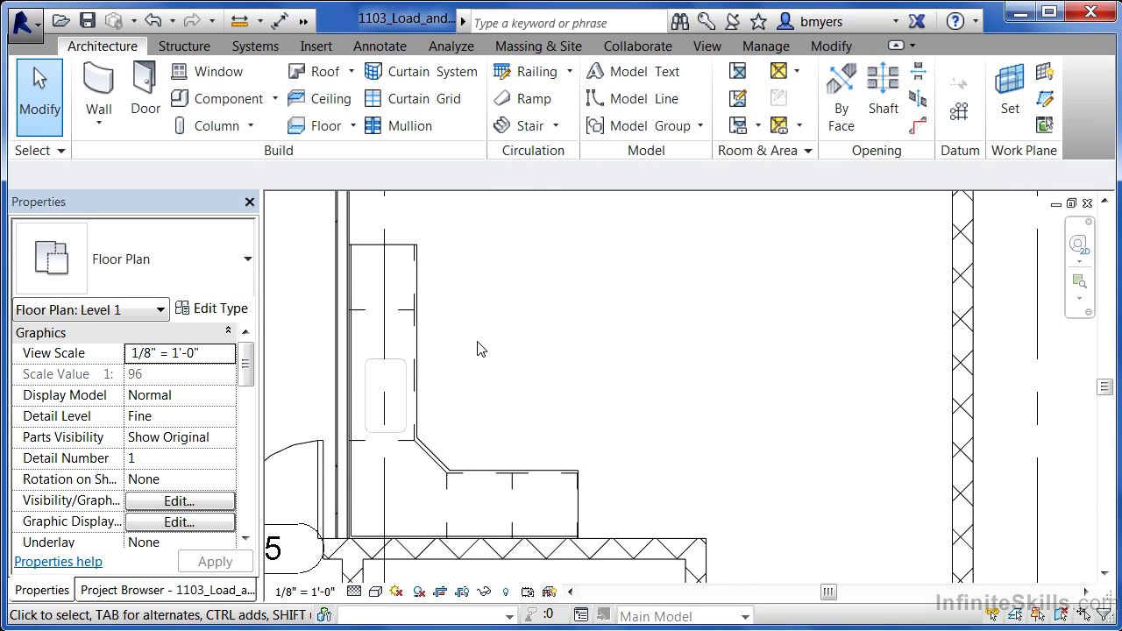
scroll(481, 349, up, 1)
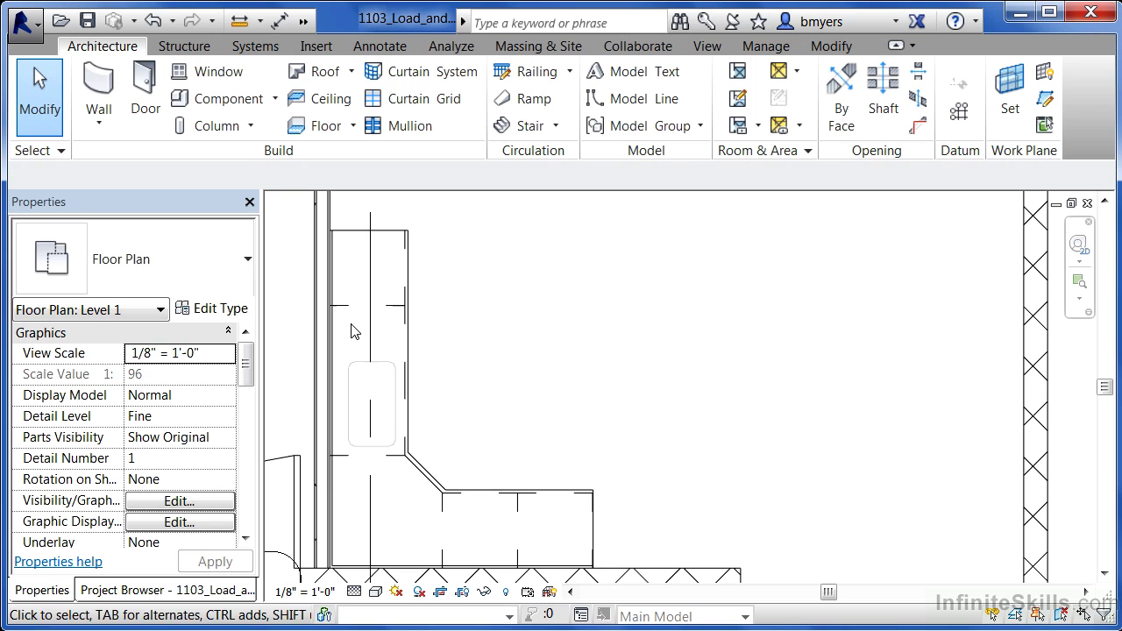
click(391, 243)
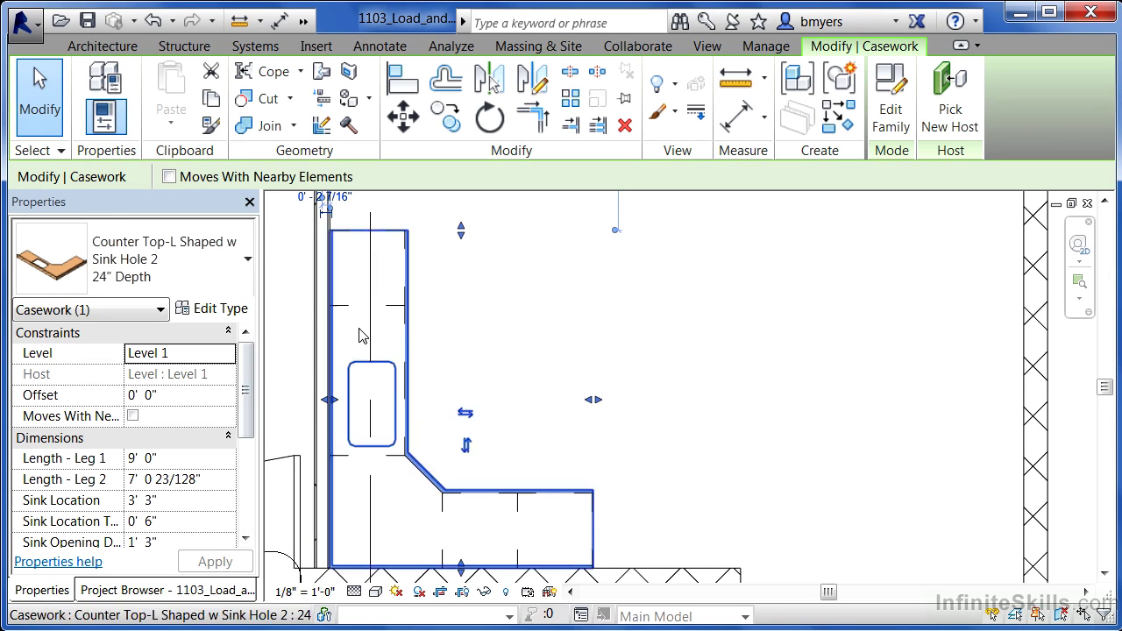
Change the countertop's Sink Location to 5', then to 4' 0", and deselect it
click(173, 502)
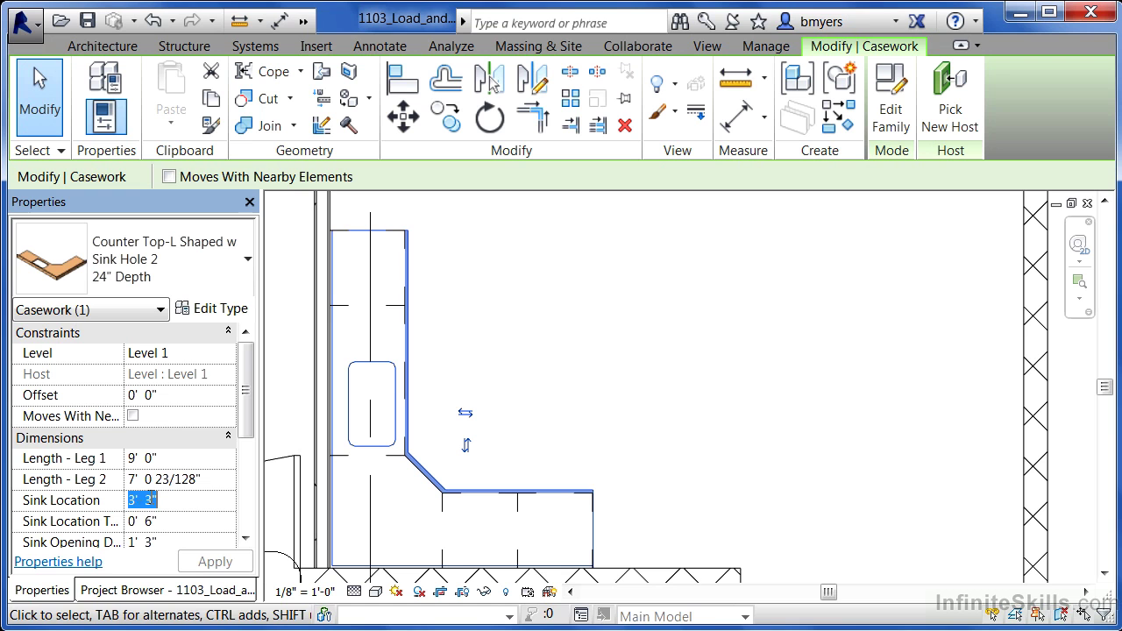
text(5)
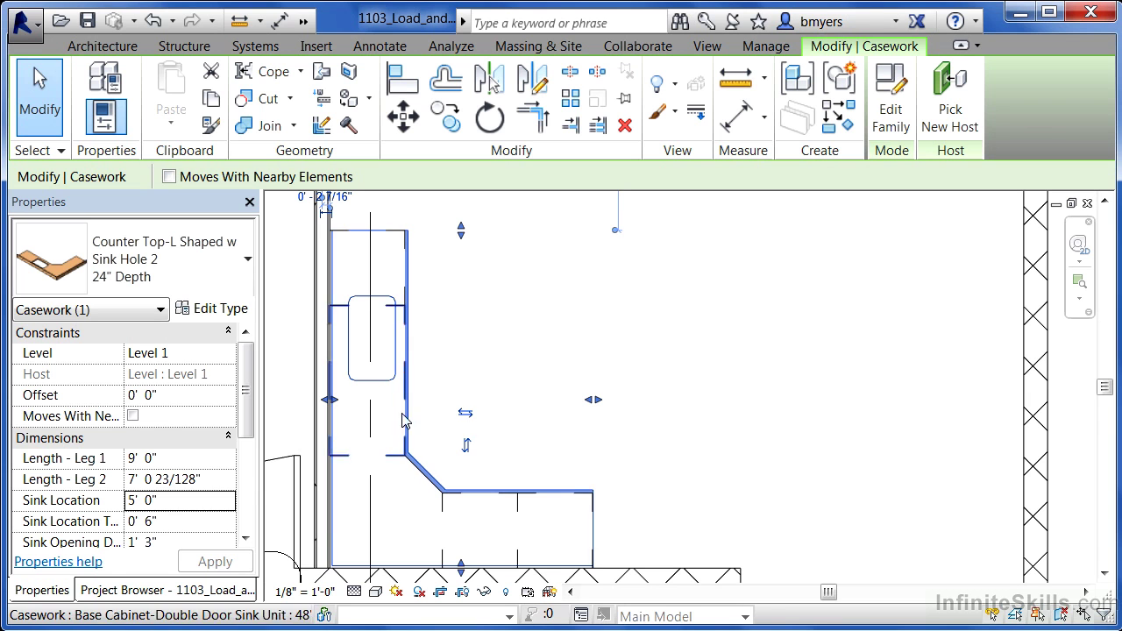
click(169, 498)
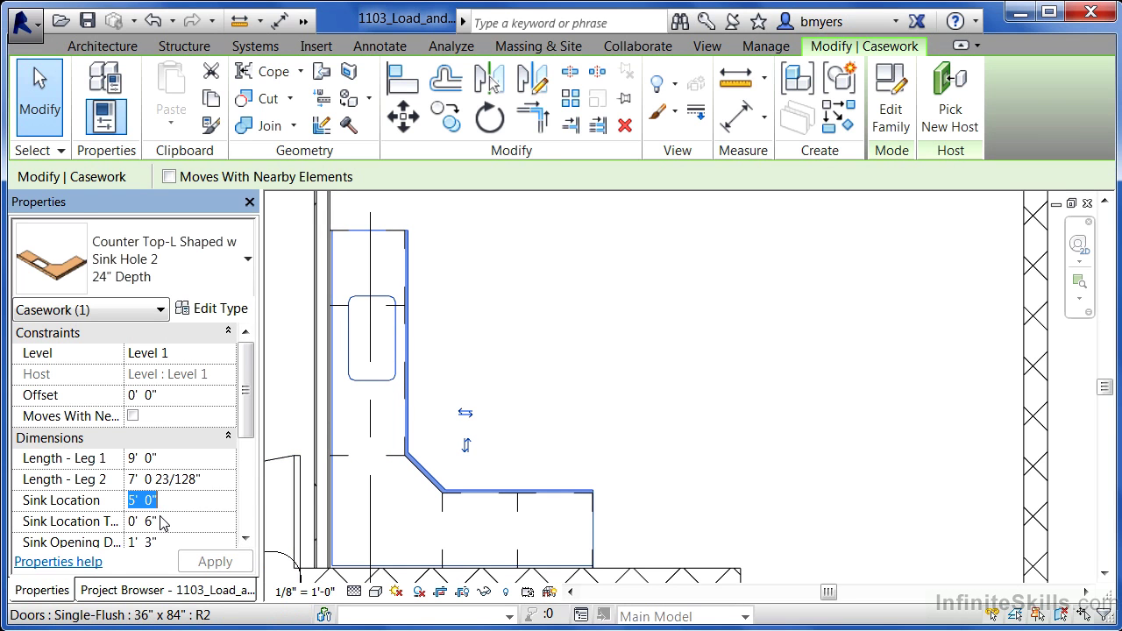
text(4)
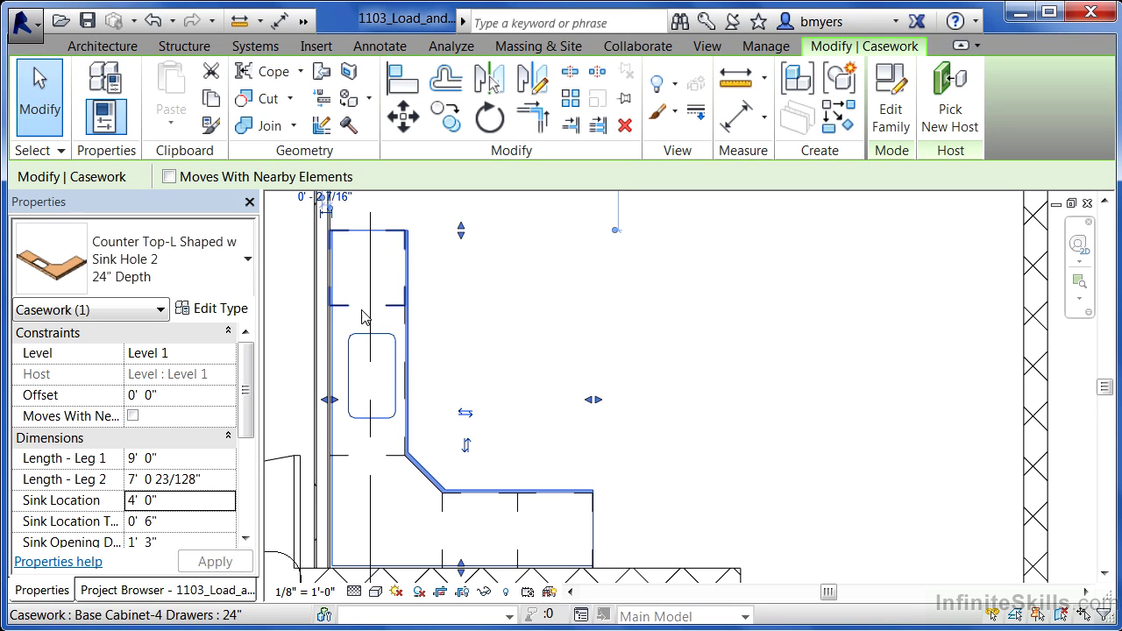
click(578, 364)
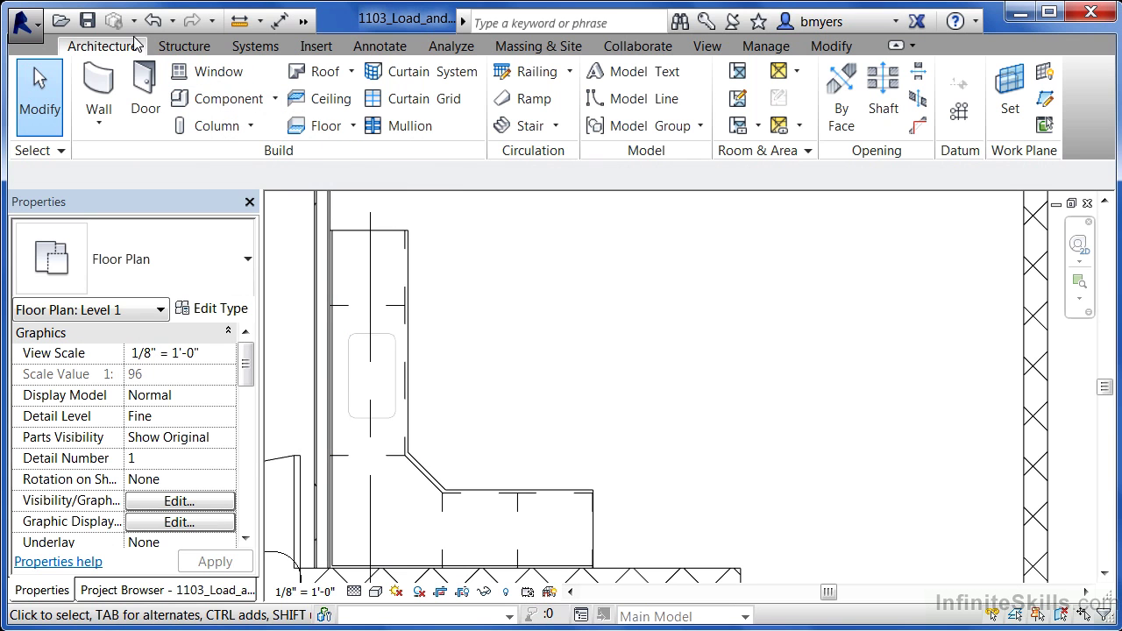
Place a rotated Sink Kitchen-Double 42" x 21" at the midpoint of the counter's sink area
click(232, 104)
click(220, 265)
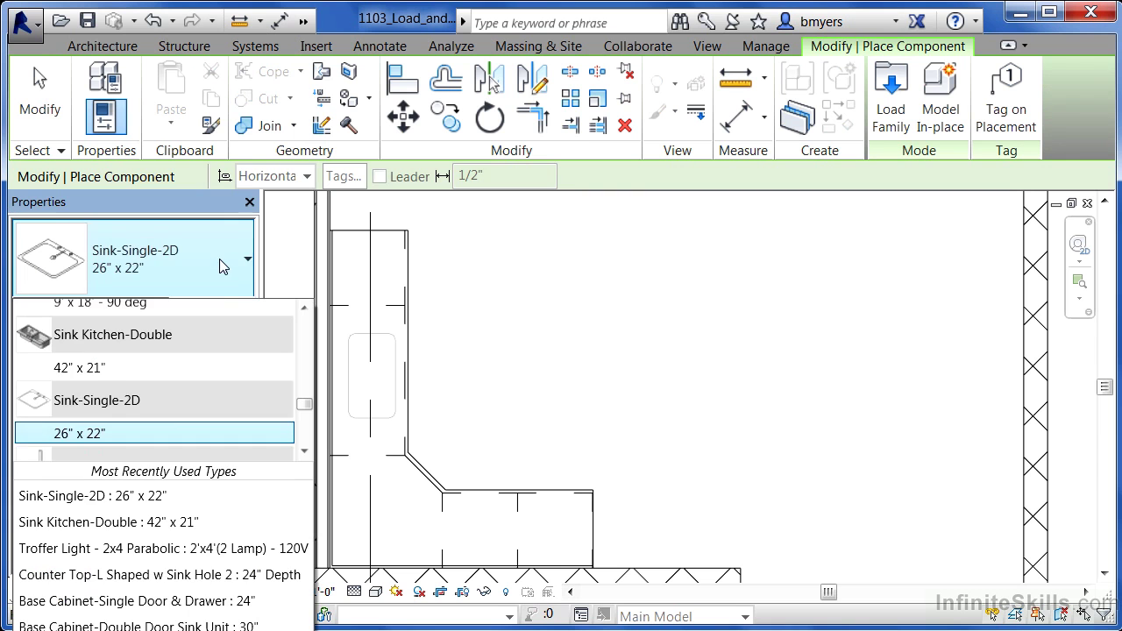
scroll(281, 315, up, 1)
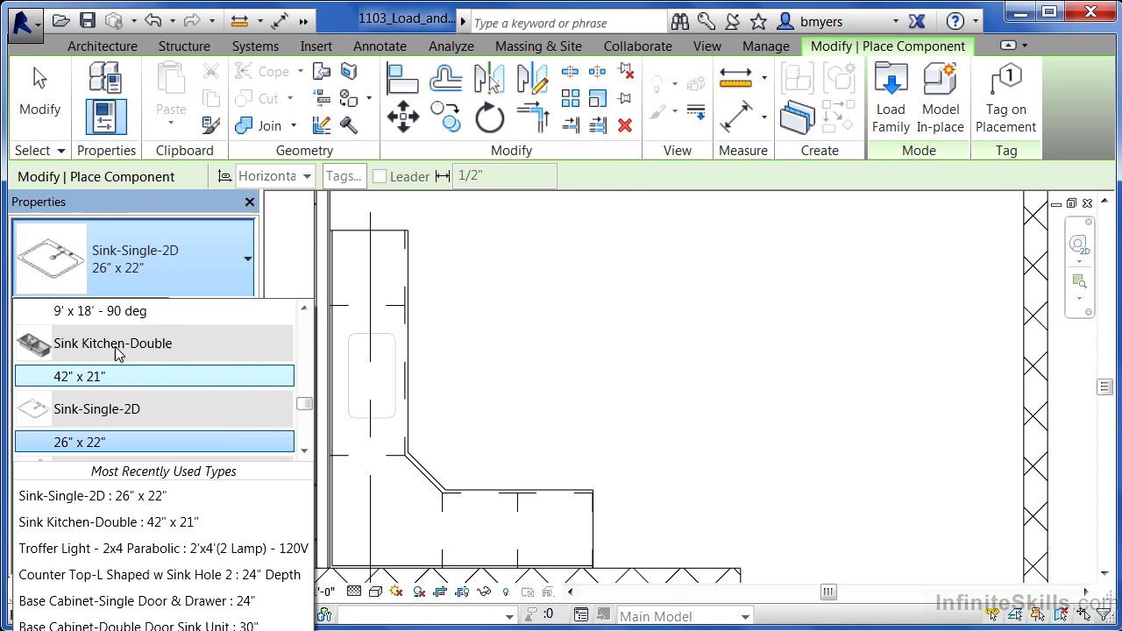
click(101, 378)
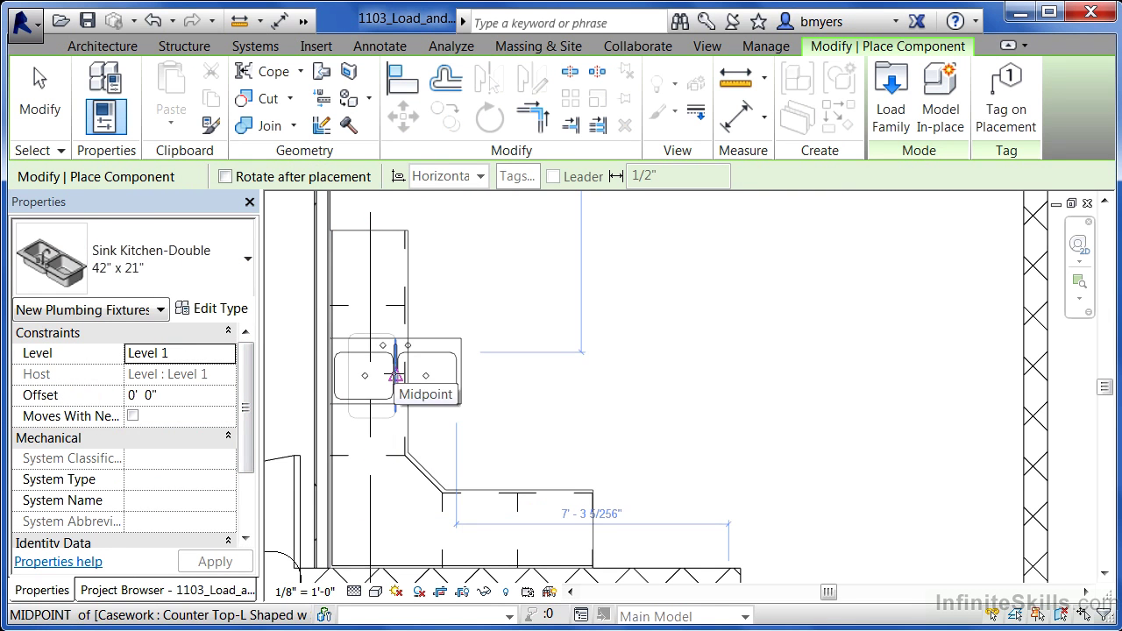
key(space)
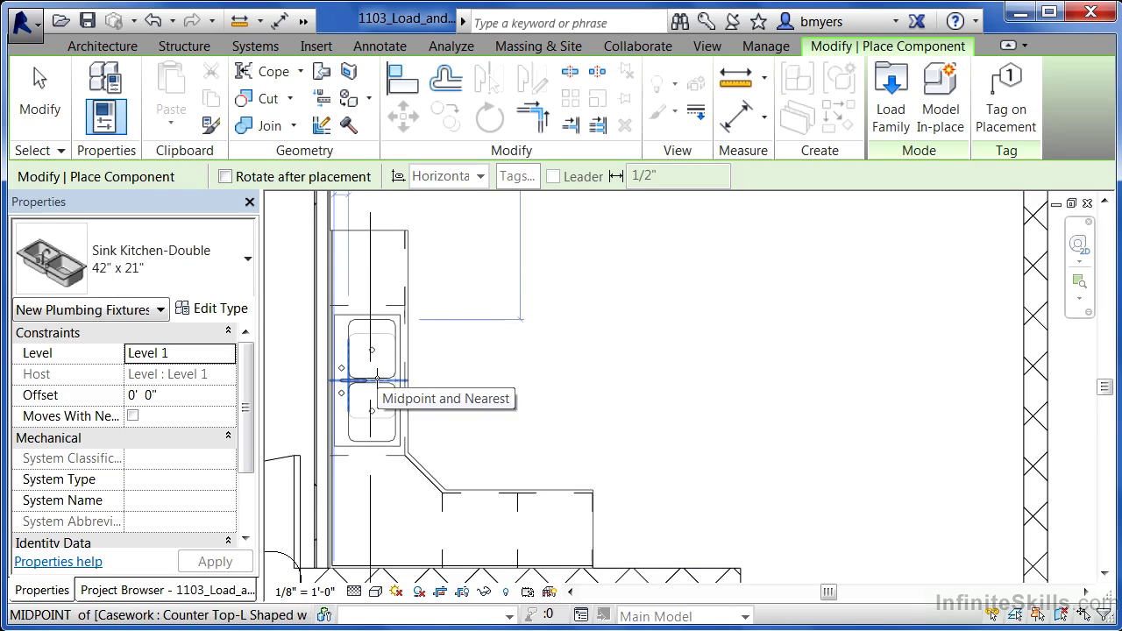
scroll(376, 379, up, 3)
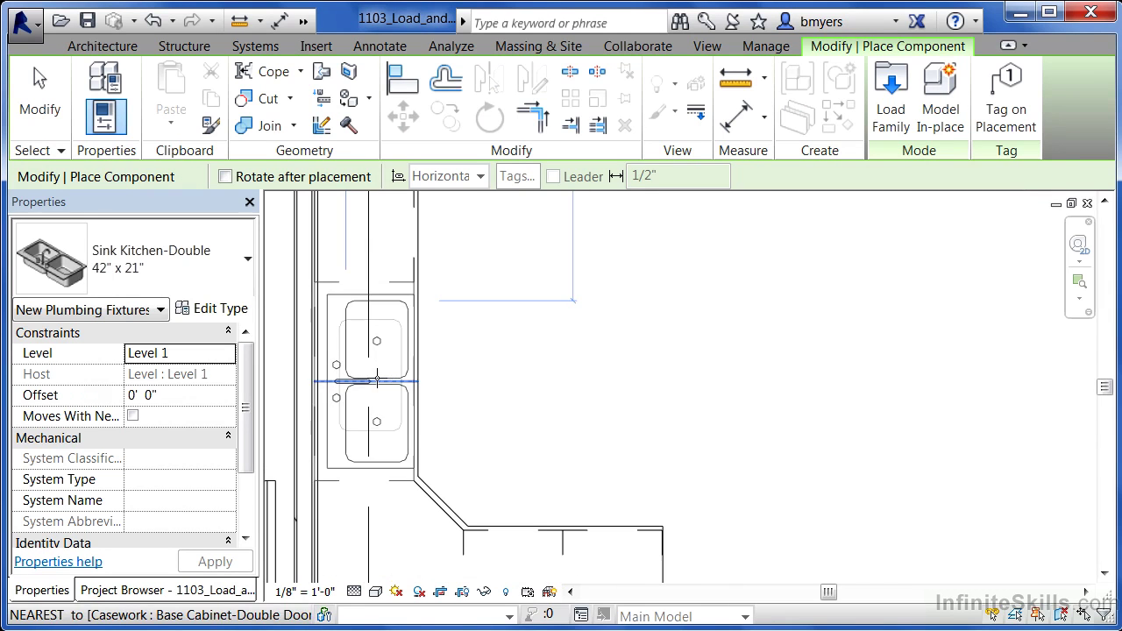
click(375, 377)
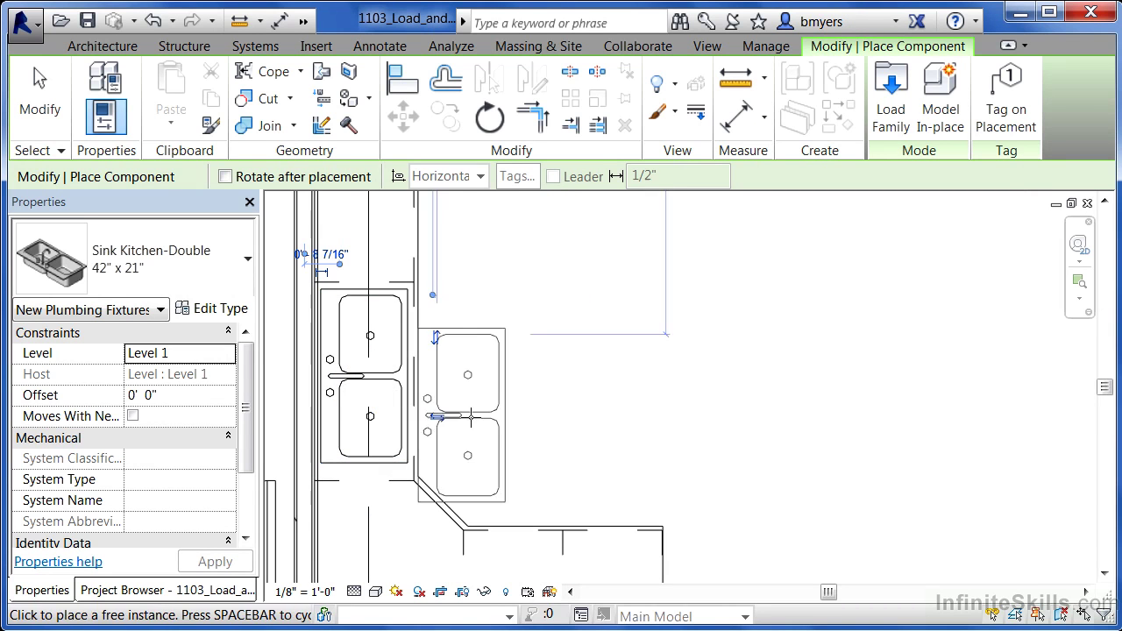
key(Escape)
key(Escape)
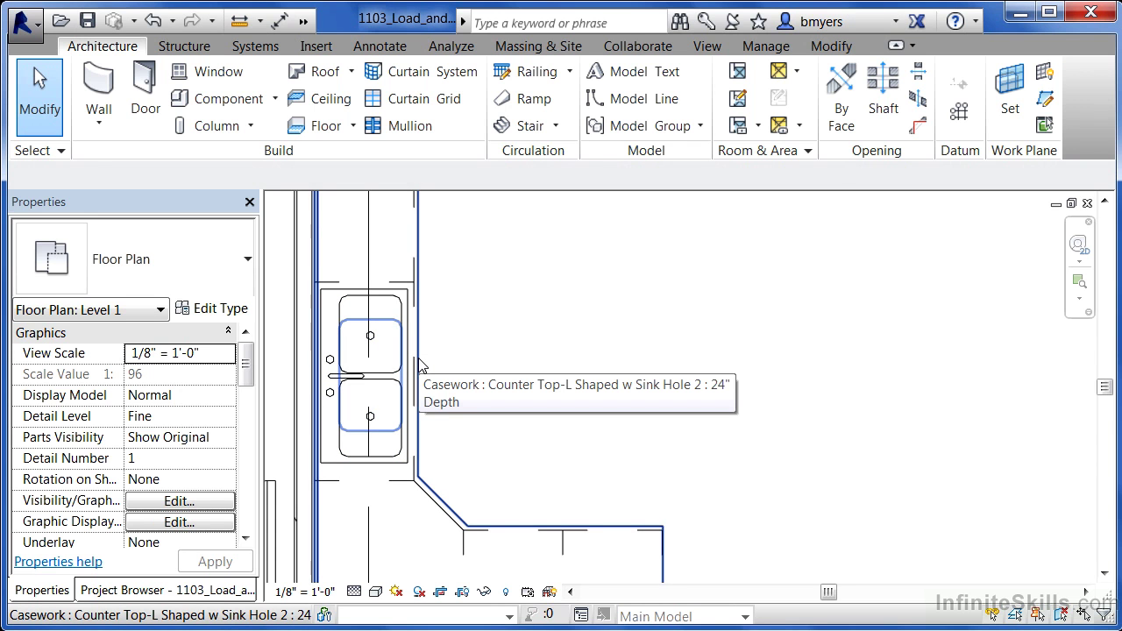
Select the countertop and widen the Properties name column so Sink Opening Width reads fully
click(419, 365)
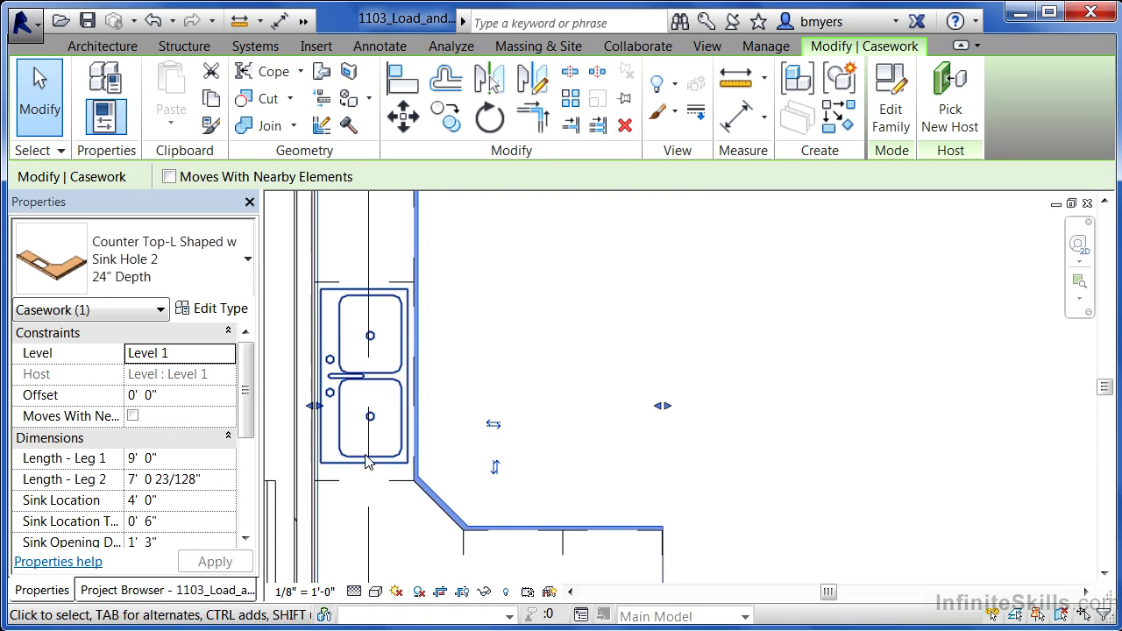
click(247, 538)
click(248, 540)
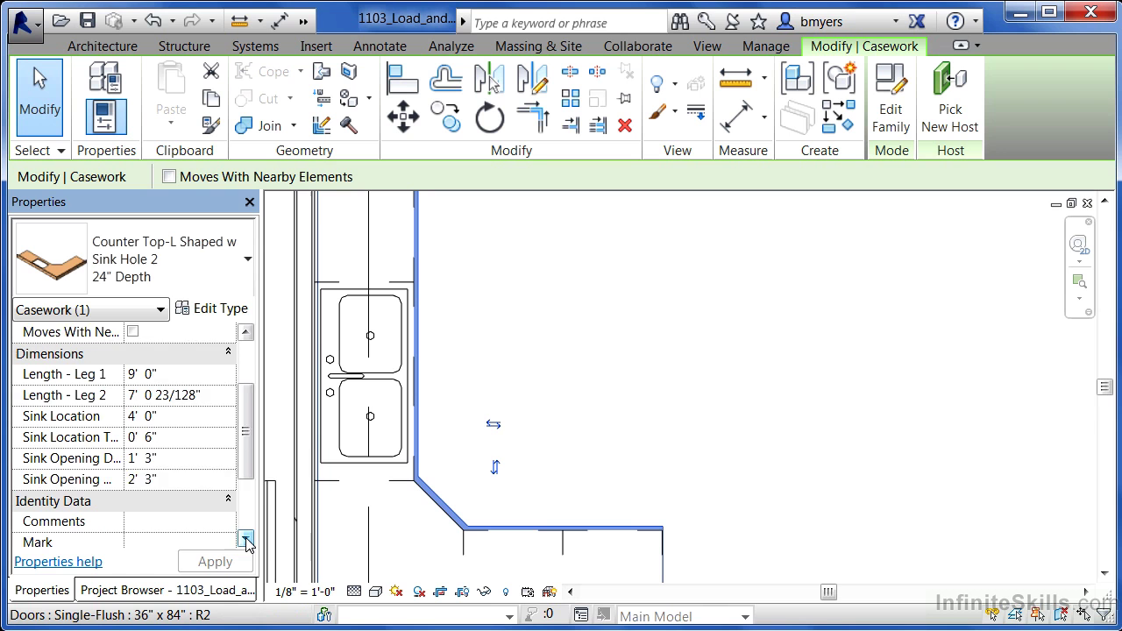
click(247, 540)
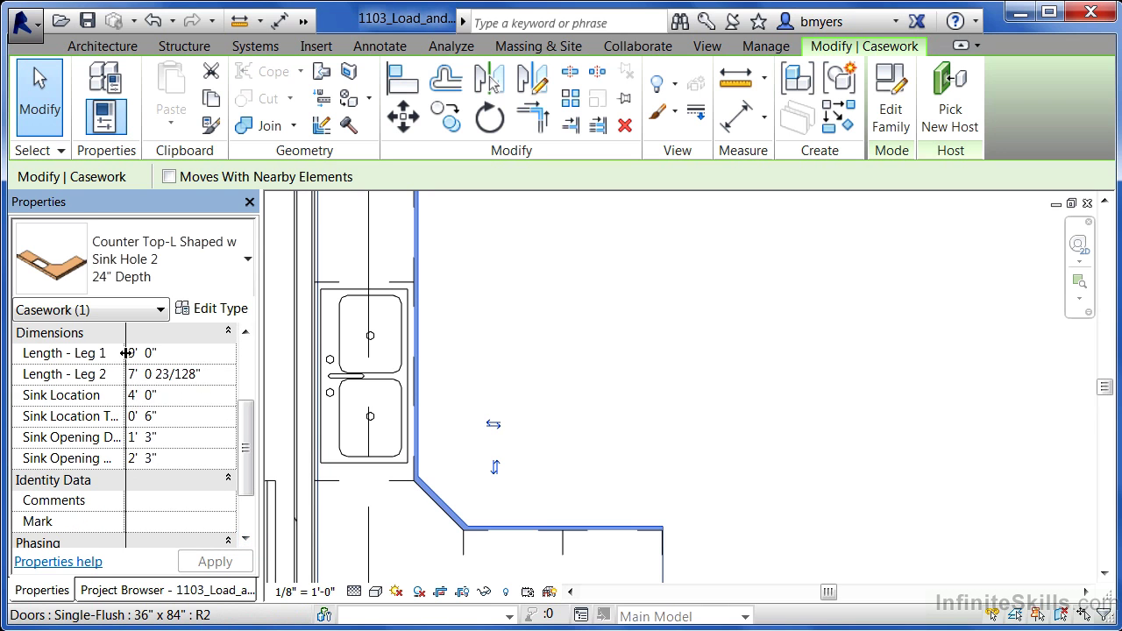
drag(125, 352, 158, 354)
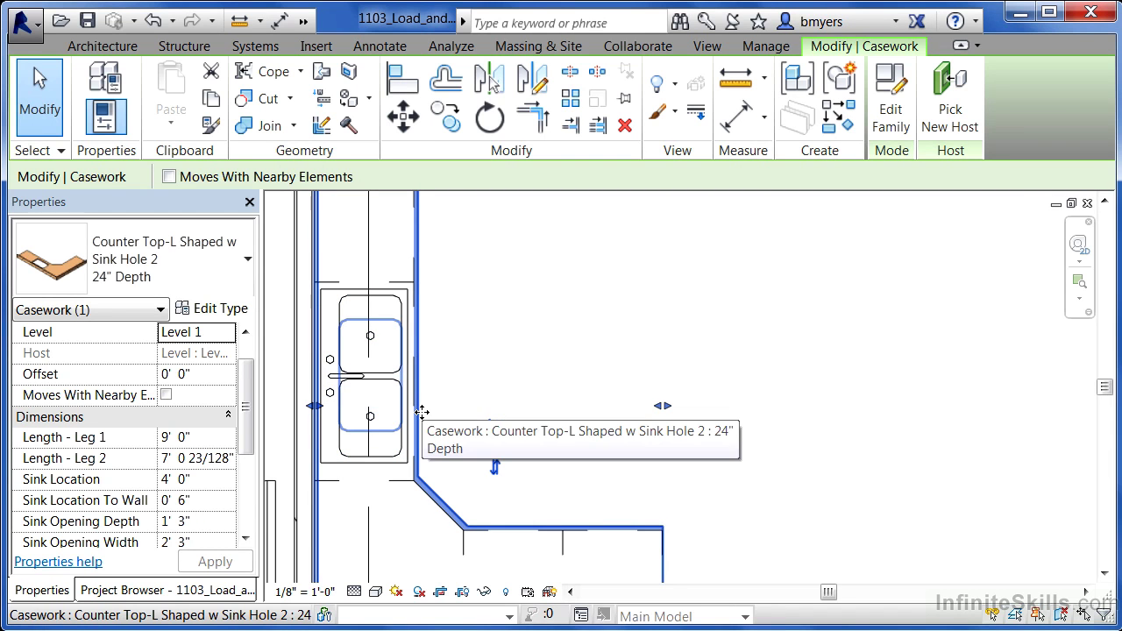
Set the countertop's Sink Opening Width to 3' 3"
click(212, 544)
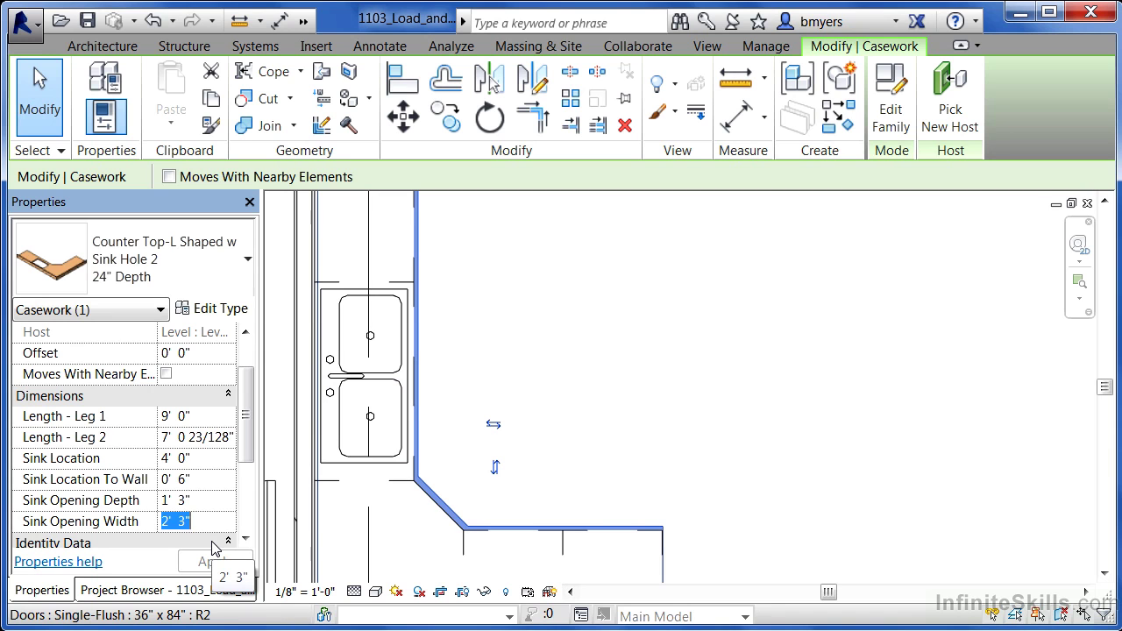
text(3')
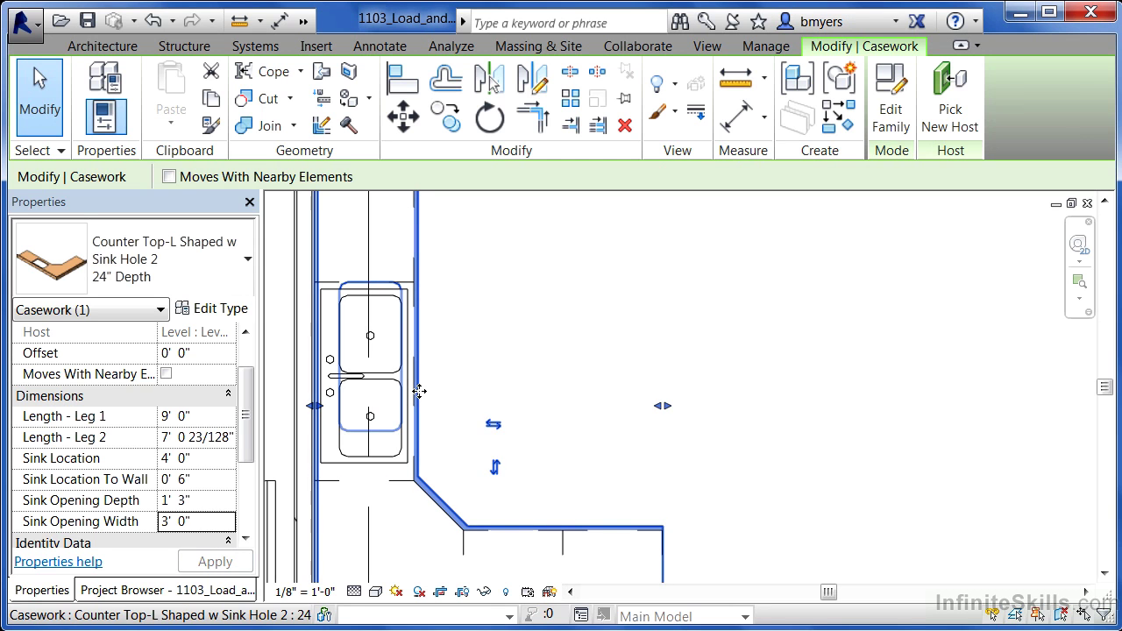
double_click(182, 521)
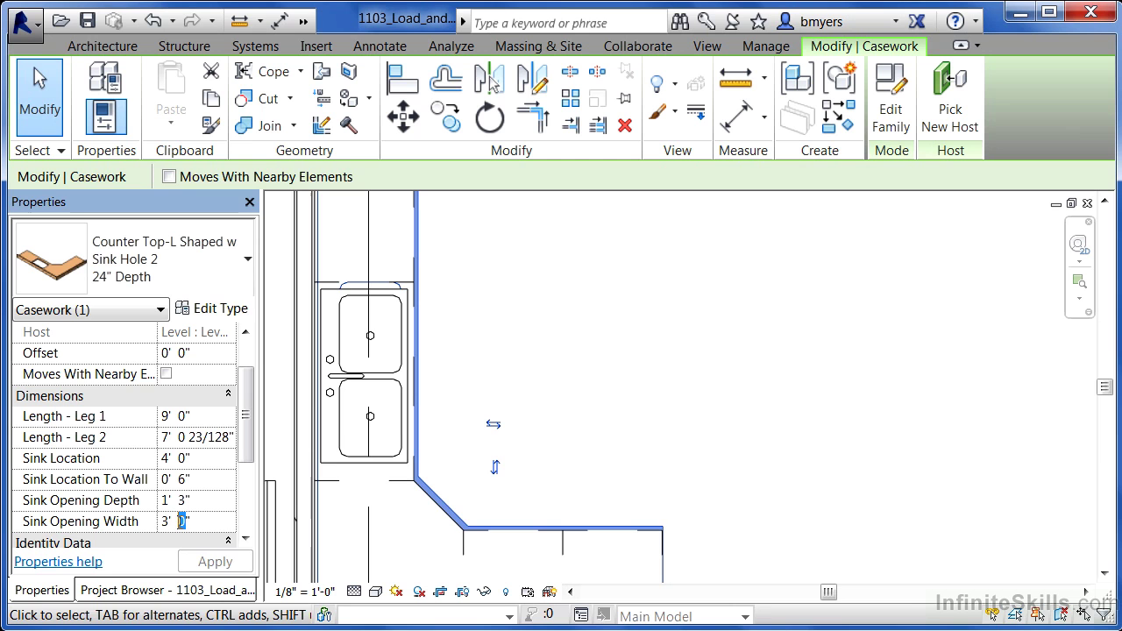
text(3)
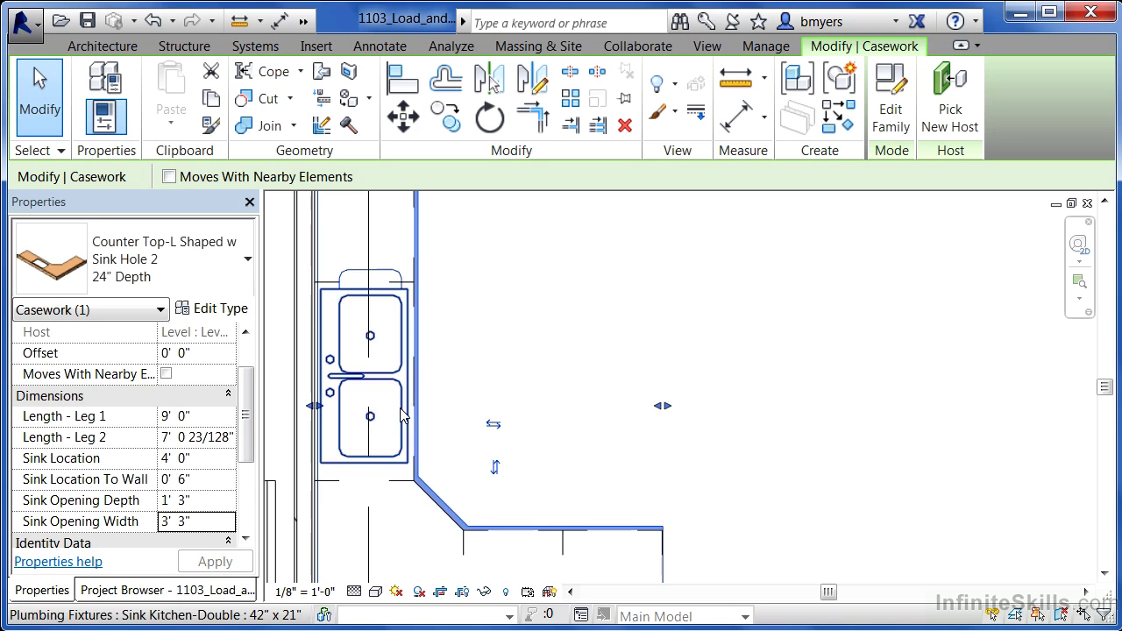
Set the countertop's Sink Location to 3' 6" and commit it
click(209, 458)
text(3' )
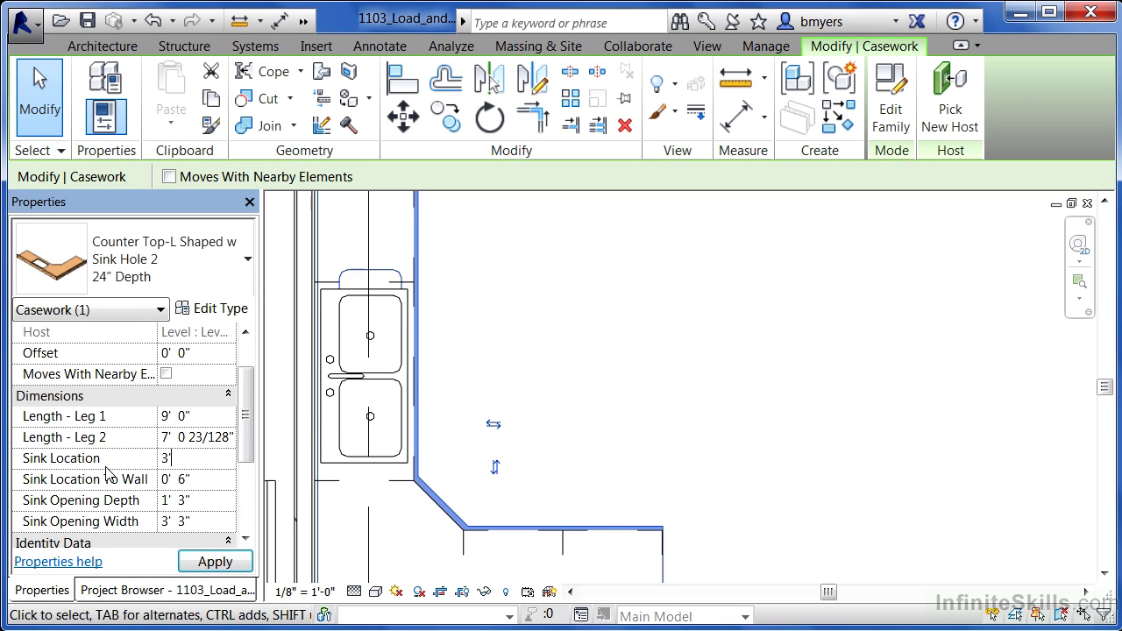
text(6)
key(Return)
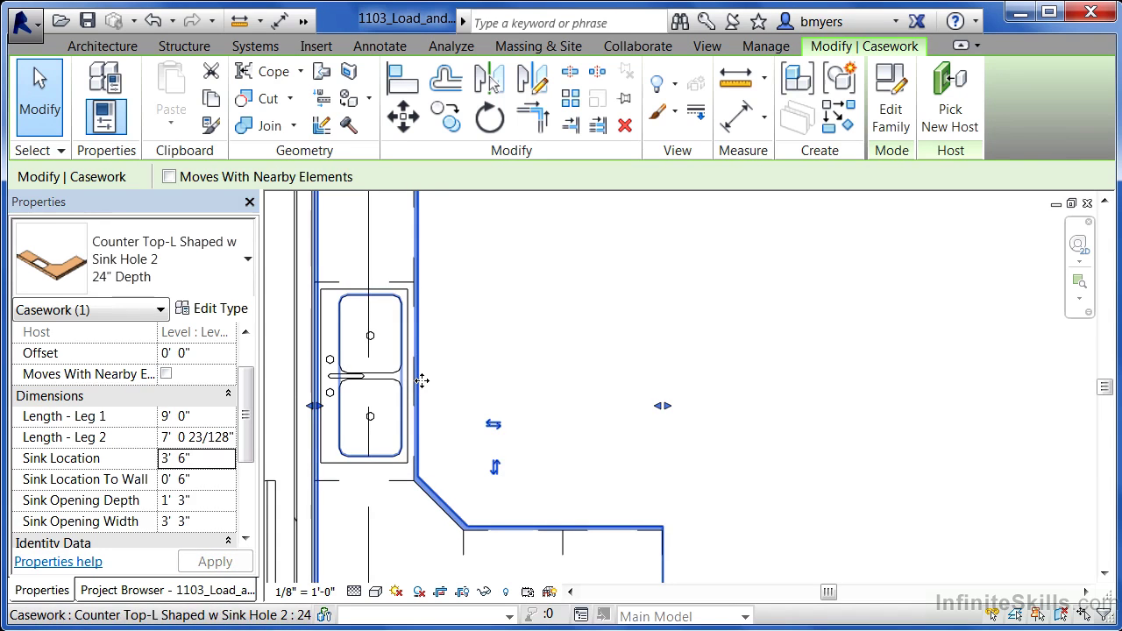